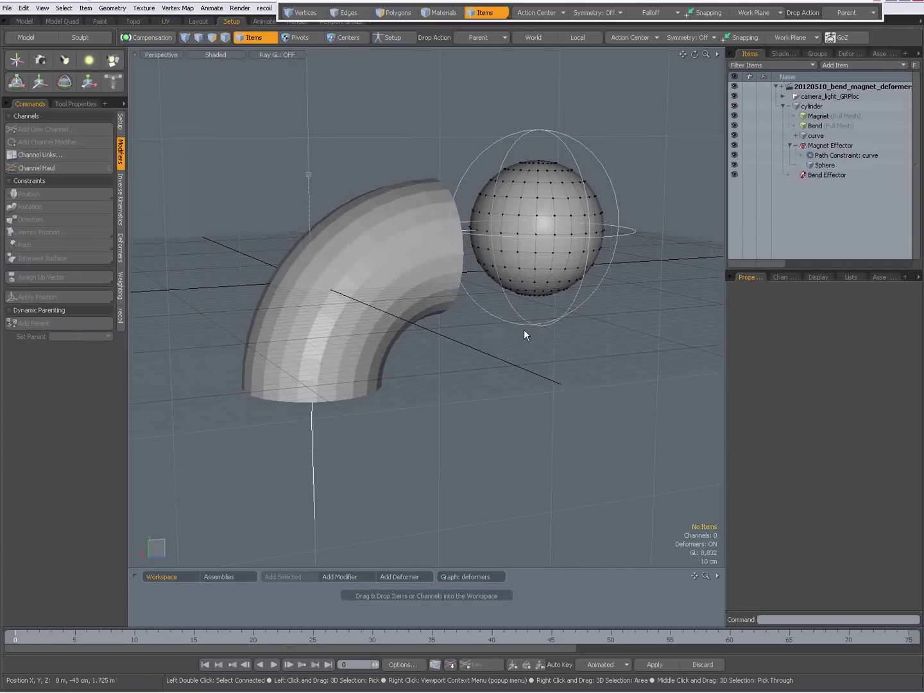
Play the bend and magnet deformer animation, view it from several angles, and return to frame 0
mouse_move(523, 329)
alt+mouse_down()
mouse_move(418, 334)
mouse_move(535, 335)
alt+mouse_up()
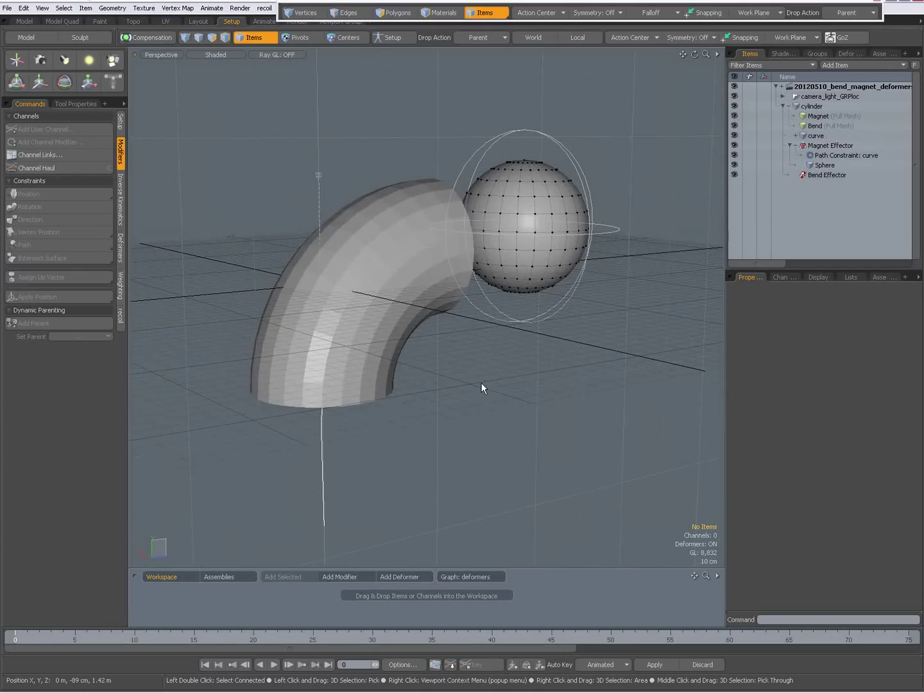
click(274, 664)
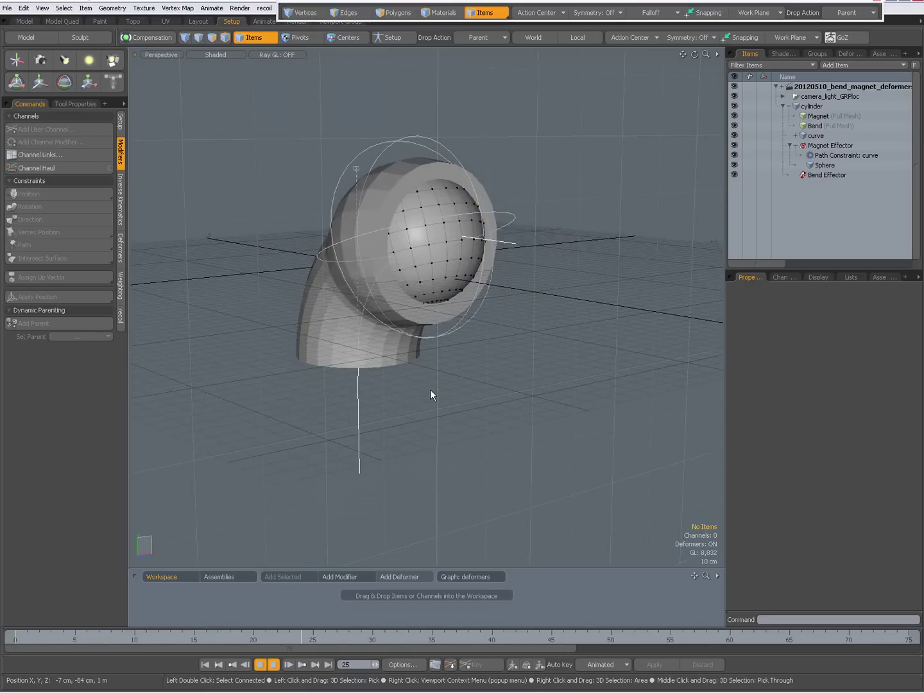
alt+drag(275, 322, 504, 304)
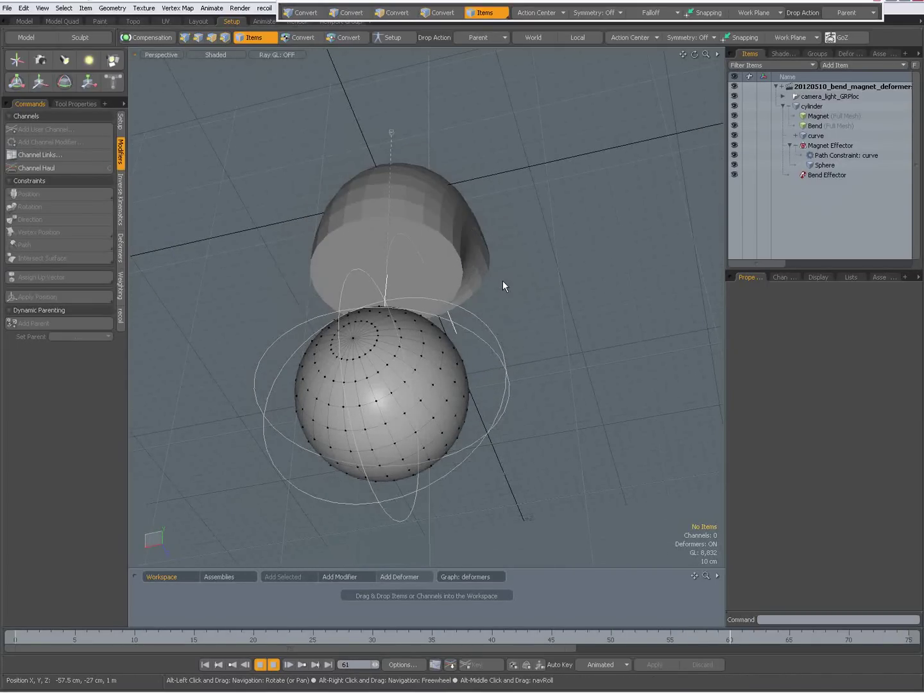
alt+drag(503, 280, 391, 378)
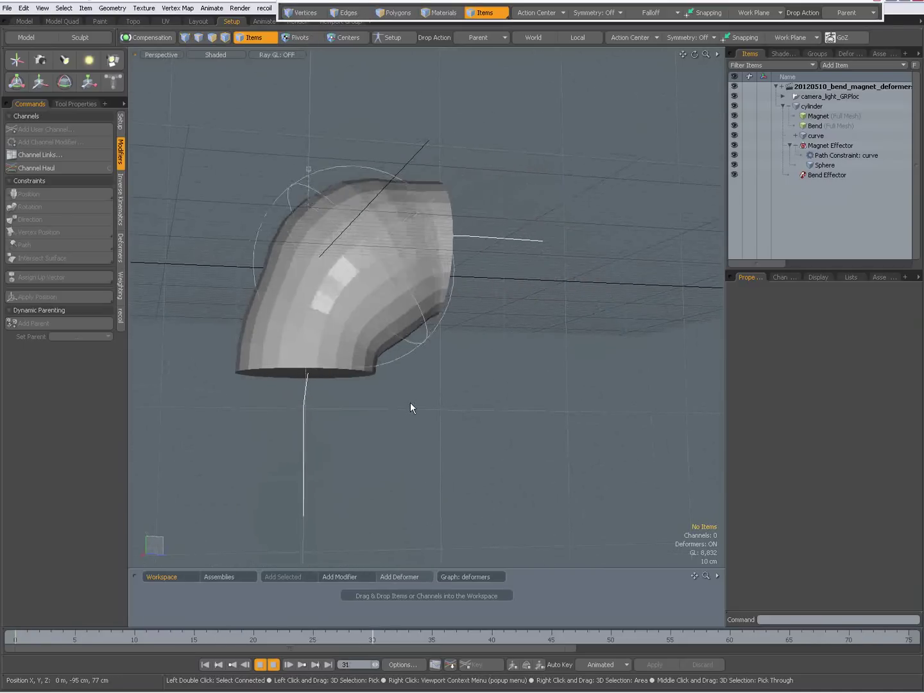
click(274, 665)
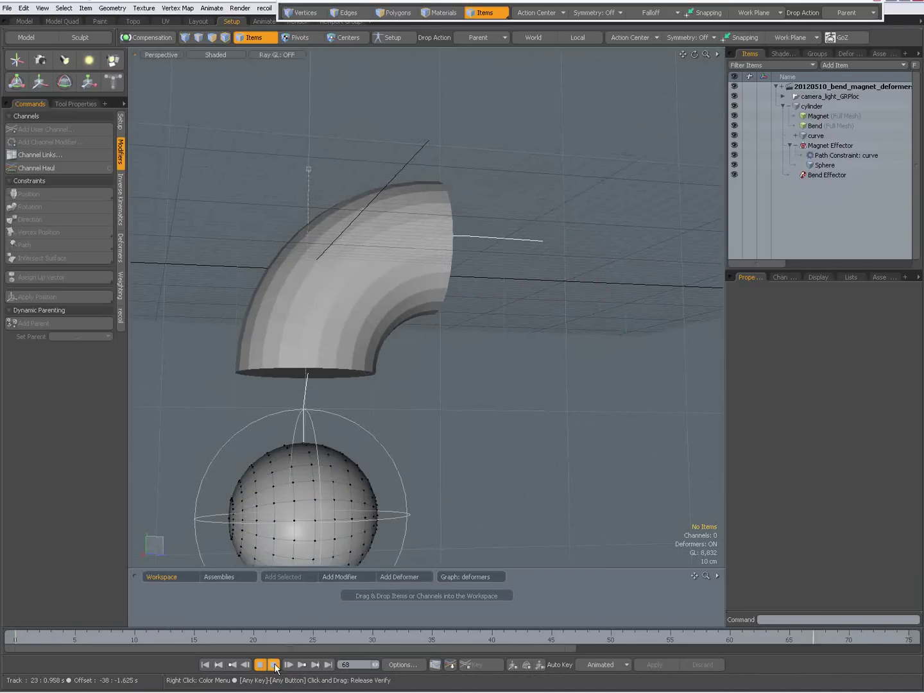
click(205, 666)
alt+drag(490, 390, 449, 413)
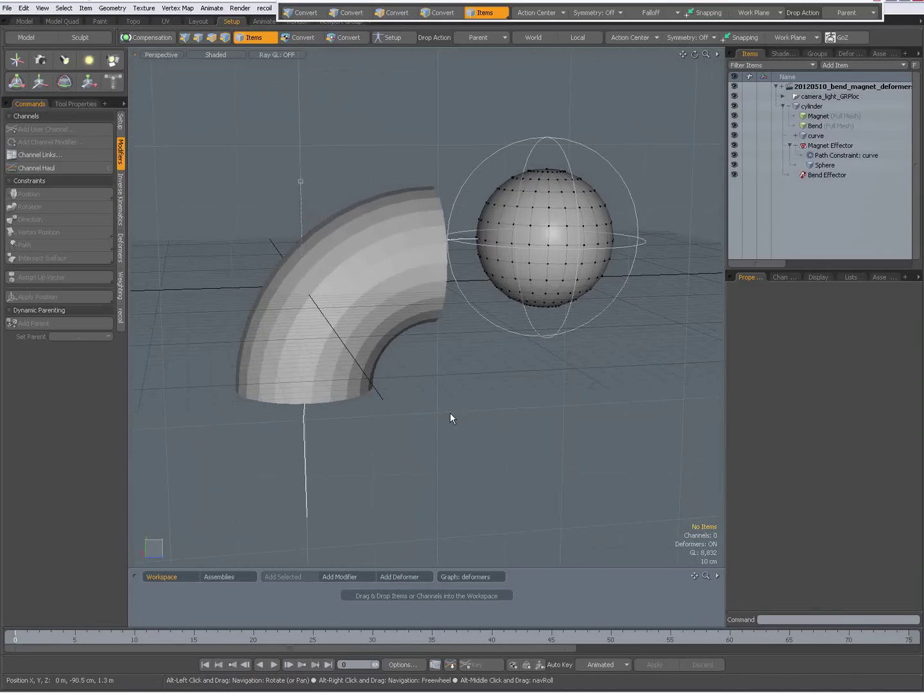
Select the cylinder, the sphere and the curve in turn to examine the parts of the setup
click(396, 222)
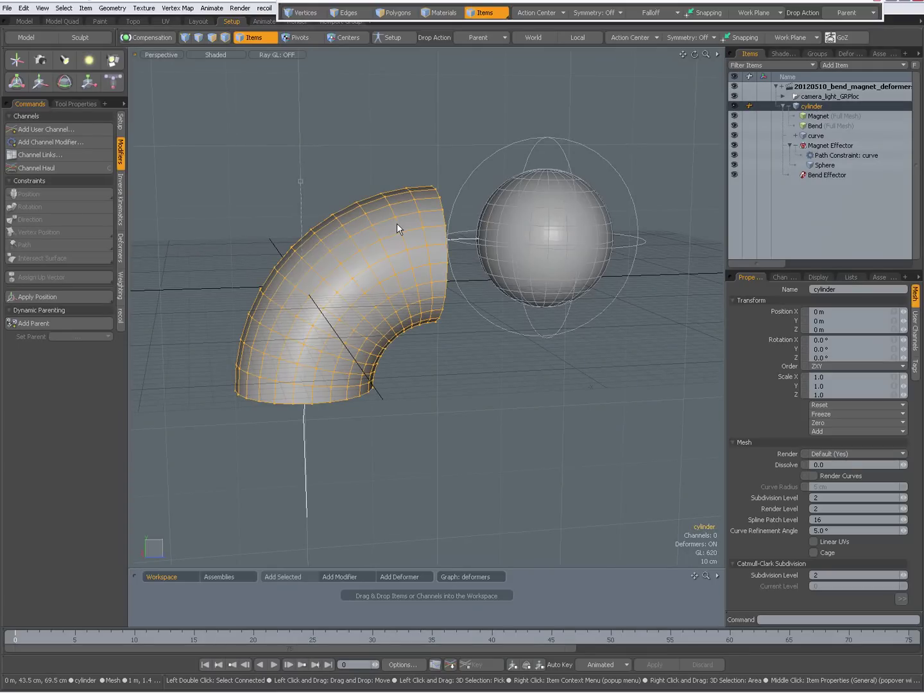
click(588, 204)
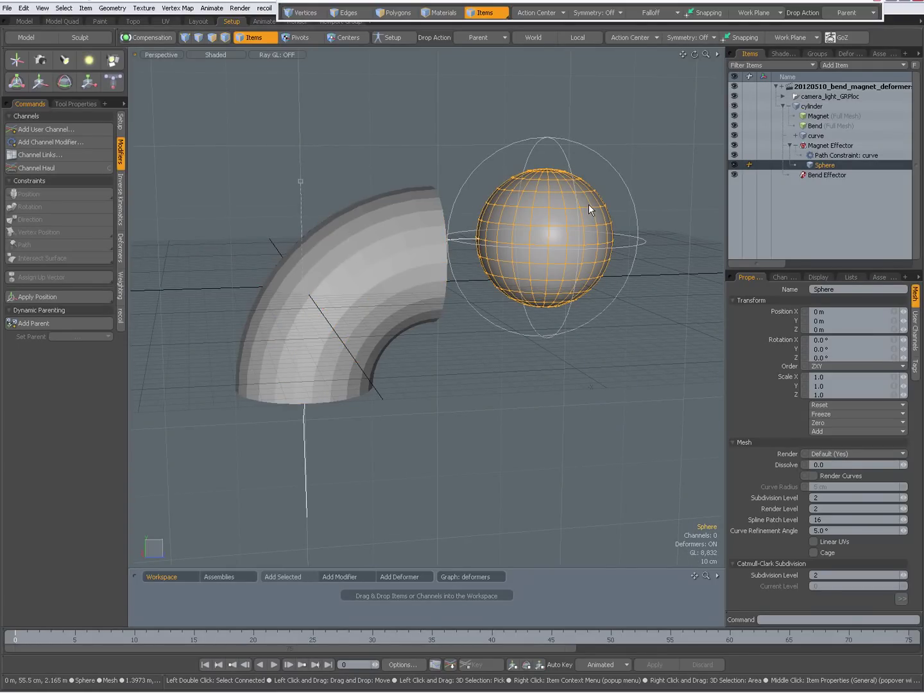
click(305, 475)
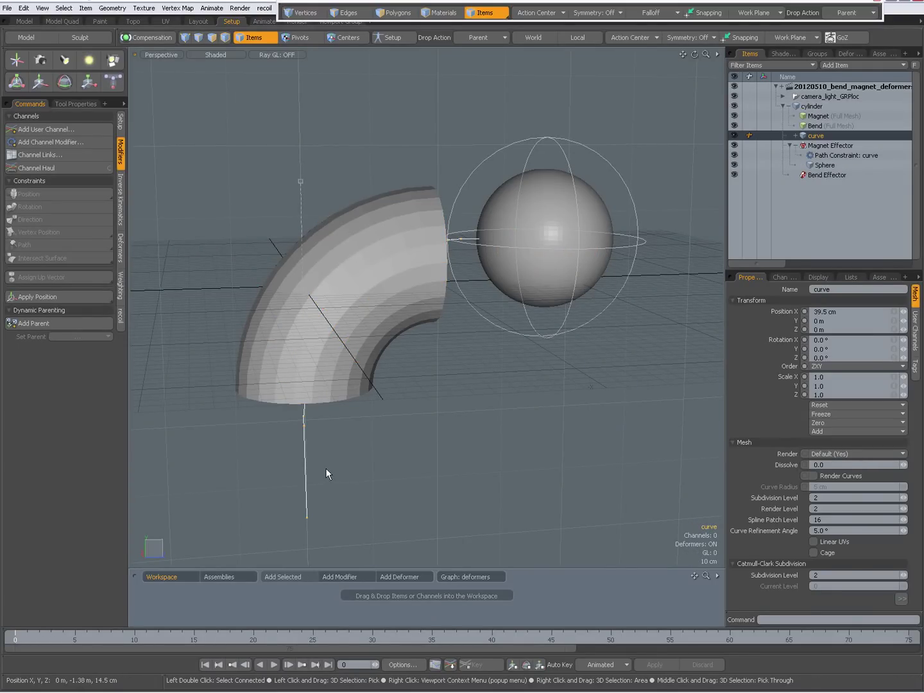
alt+drag(500, 356, 480, 359)
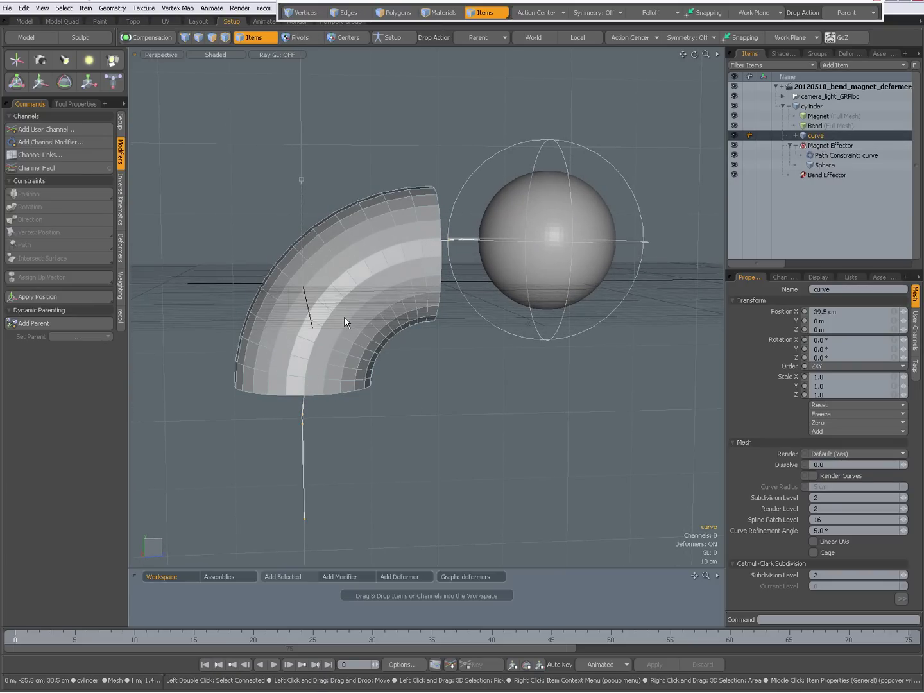
alt+drag(454, 407, 539, 367)
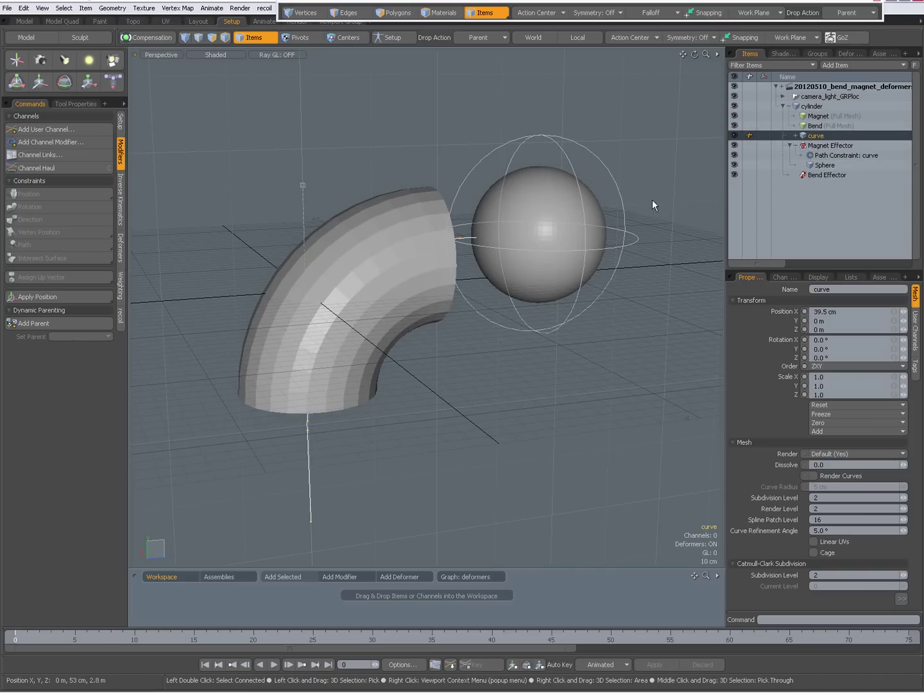
Select the Bend Effector, try a slightly smaller bend angle, and set the angle to 90°
click(303, 188)
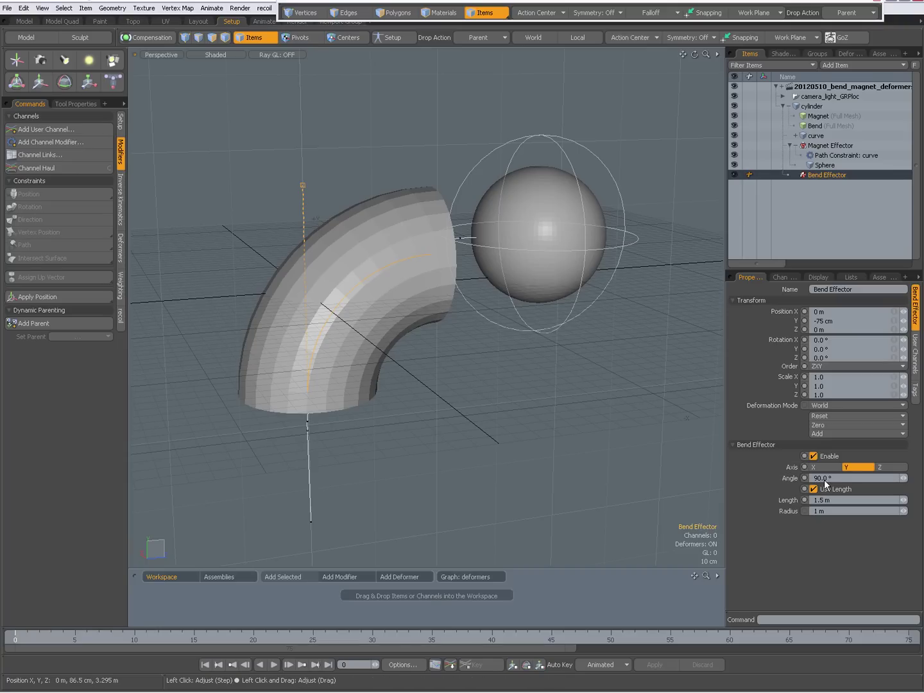
drag(905, 482, 843, 483)
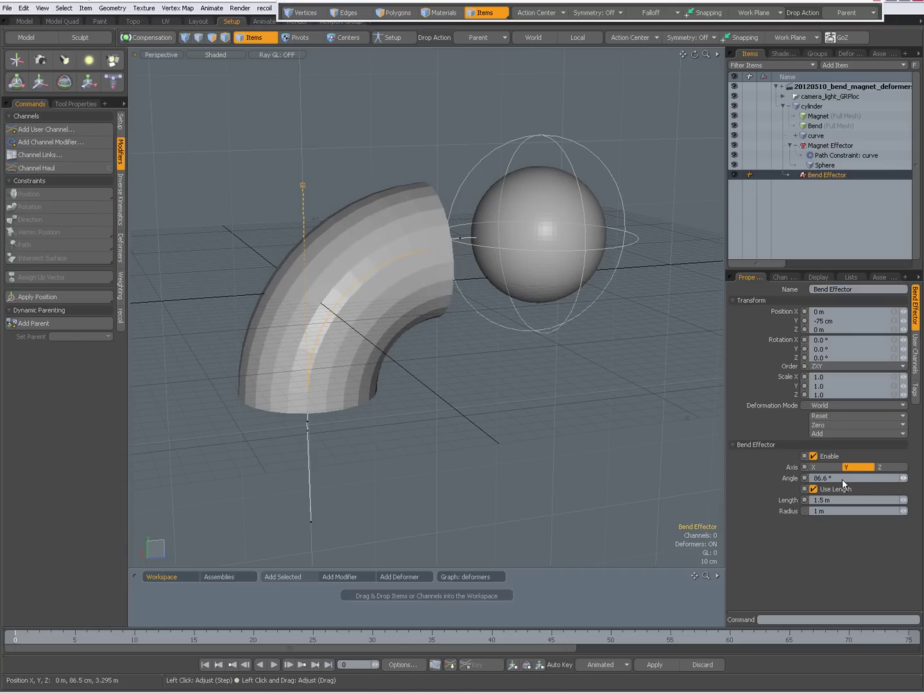
text(90)
key(Return)
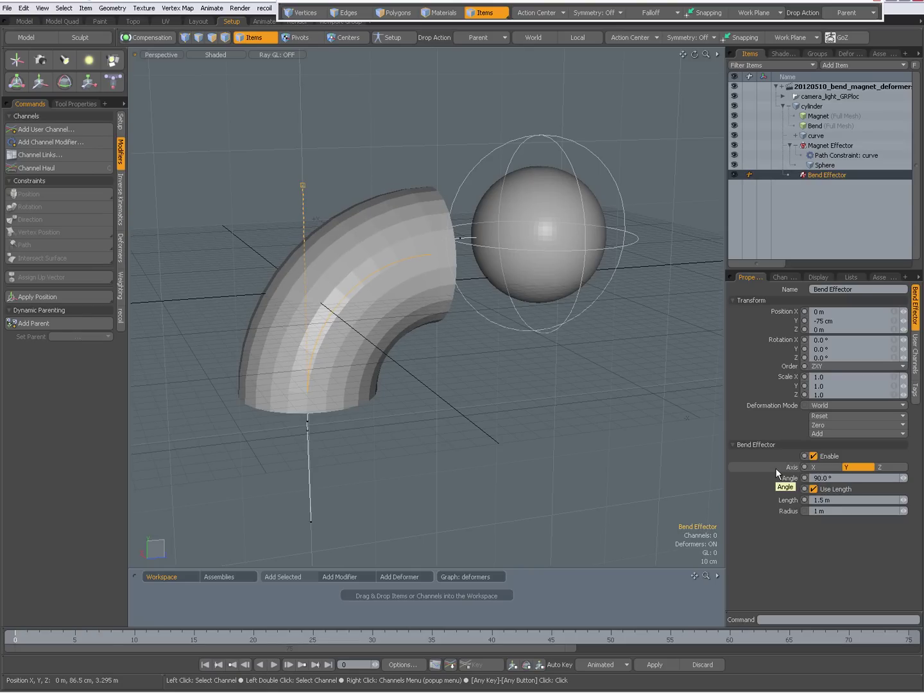
Examine the curve and the Magnet Effector, and play the animation to see the magnet's influence on the cylinder
alt+drag(543, 358, 449, 392)
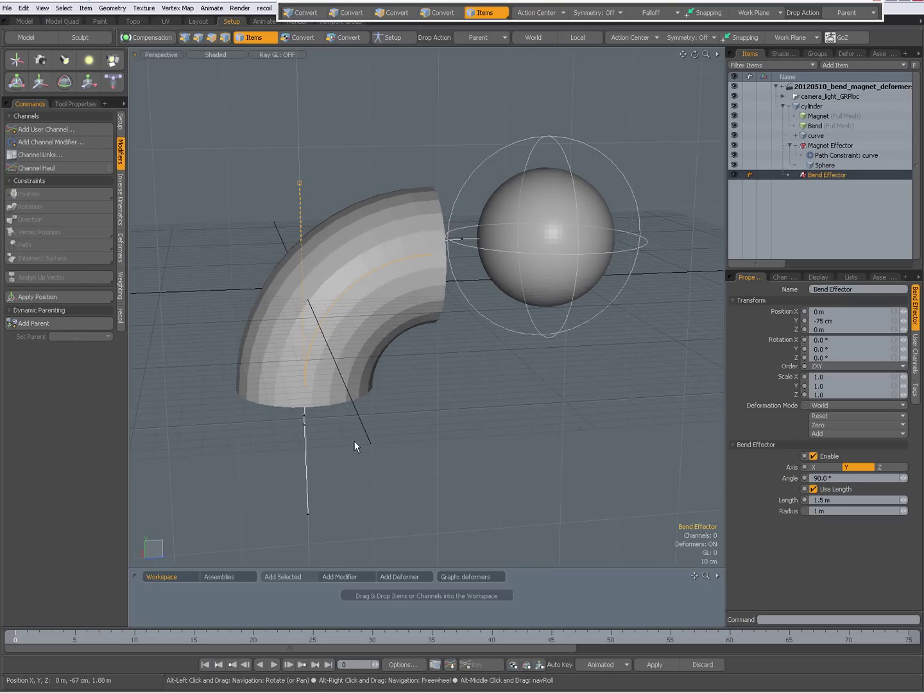
click(308, 447)
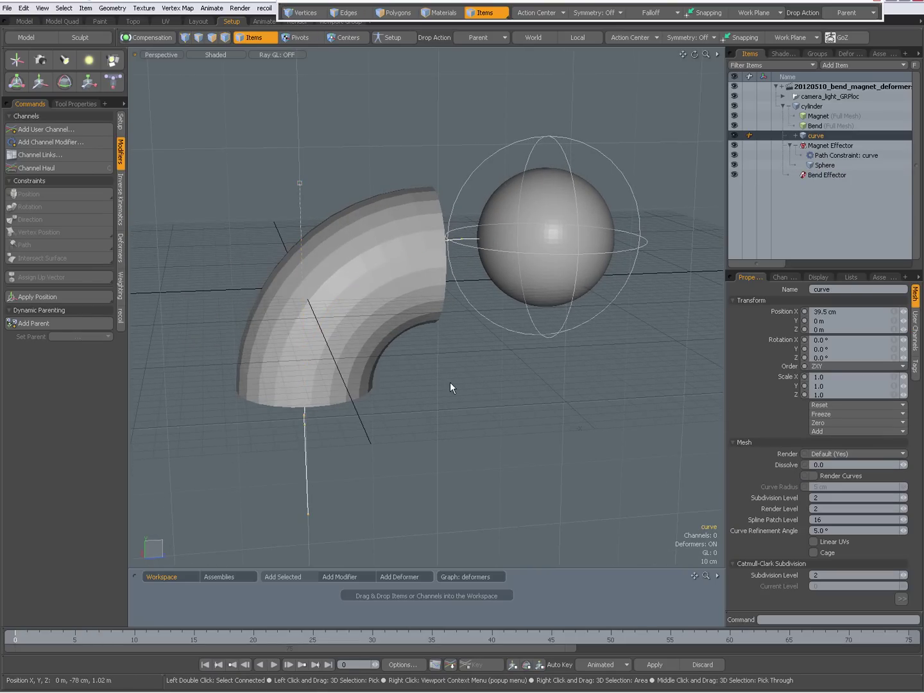
click(635, 241)
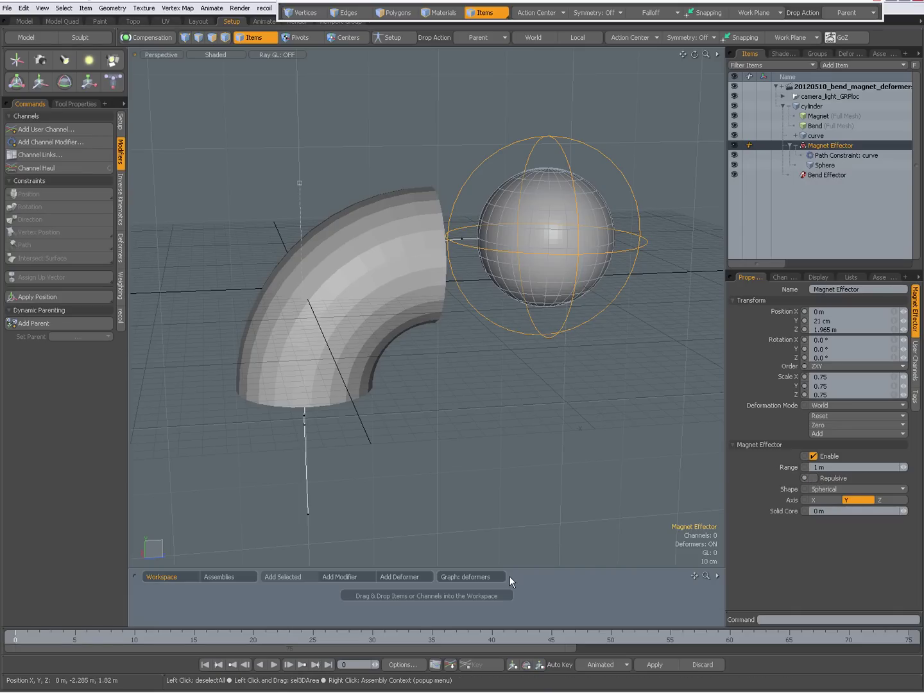
click(274, 665)
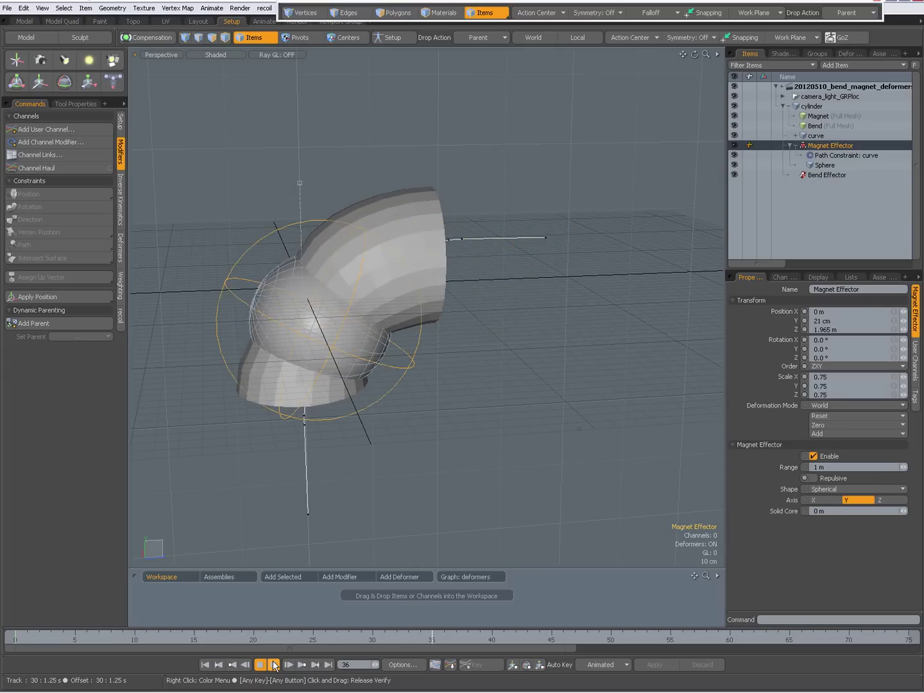
click(274, 665)
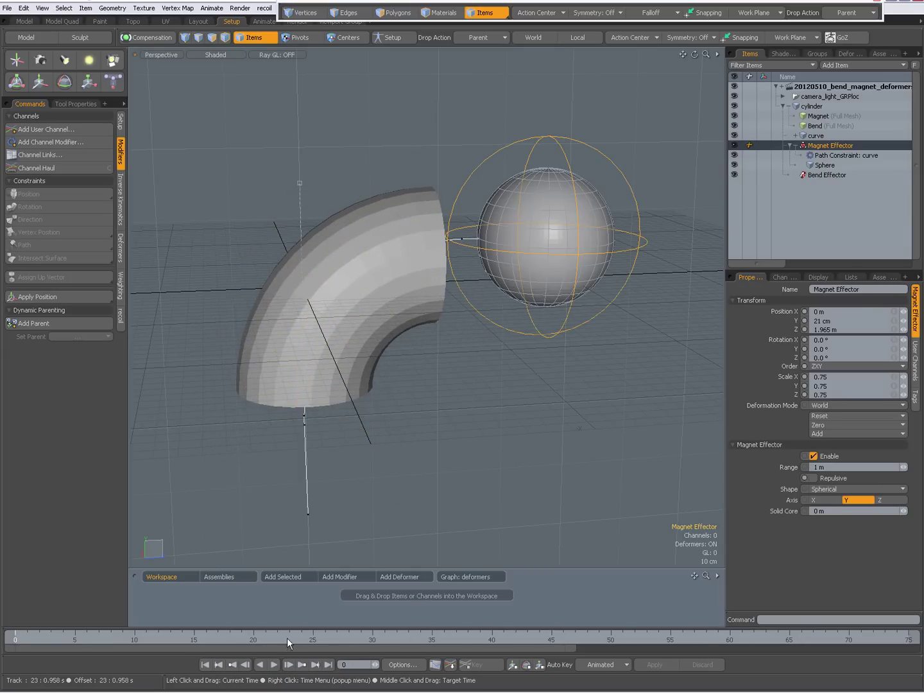
Enable Repulsive on the Magnet Effector, play the animation briefly, and return to frame 0
click(812, 477)
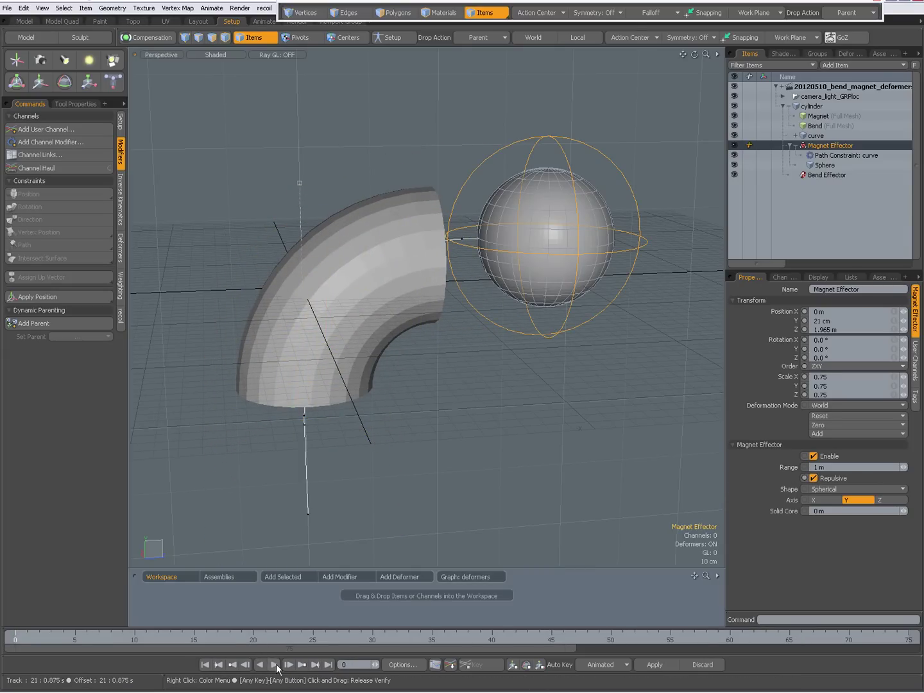
click(274, 666)
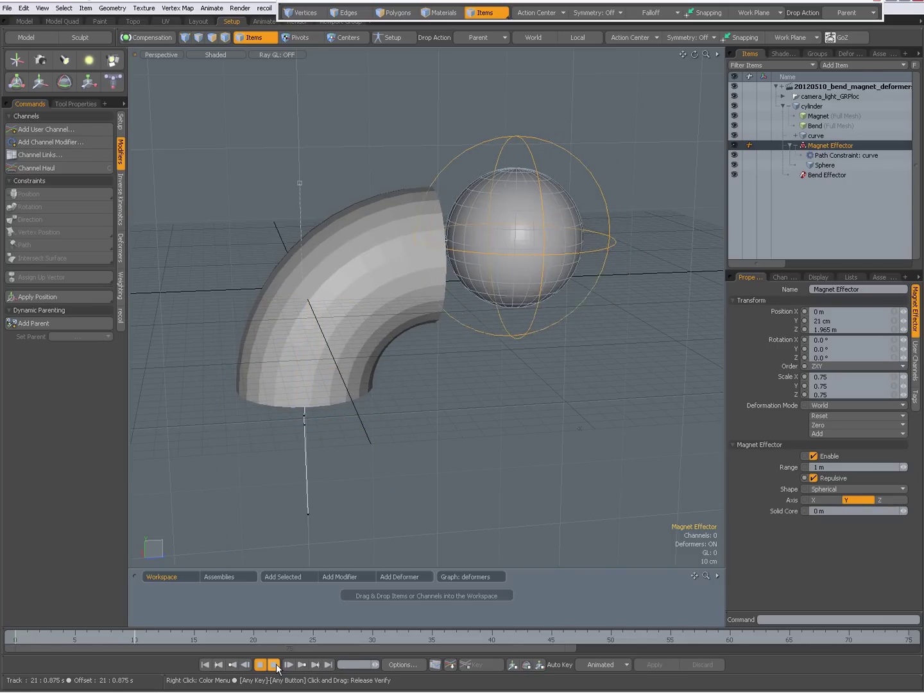
click(258, 666)
click(204, 665)
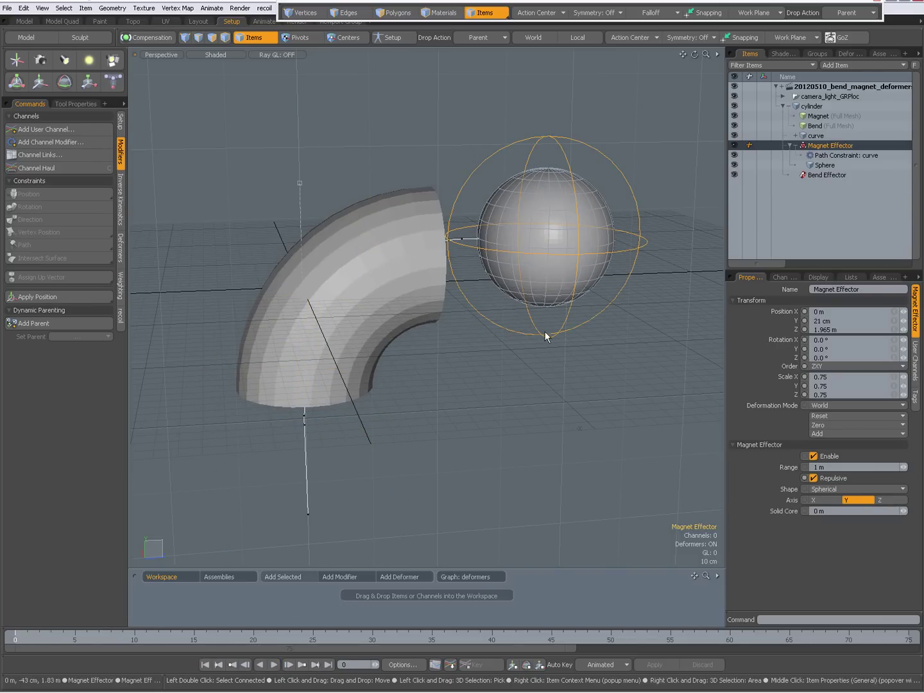
Examine the Magnet Effector and its path constraint together with the curve it follows
click(588, 201)
click(637, 193)
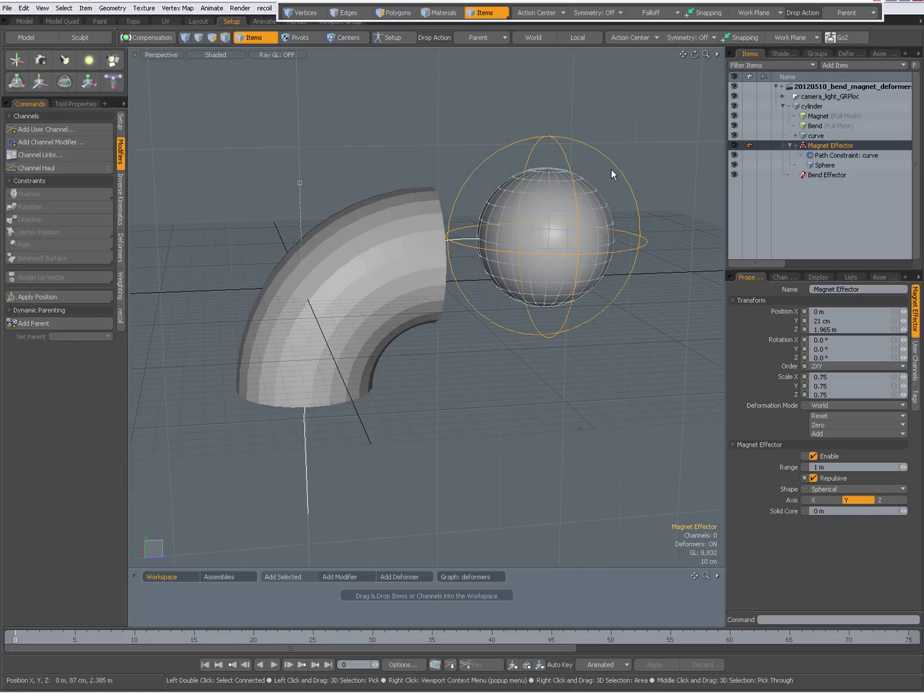
click(841, 154)
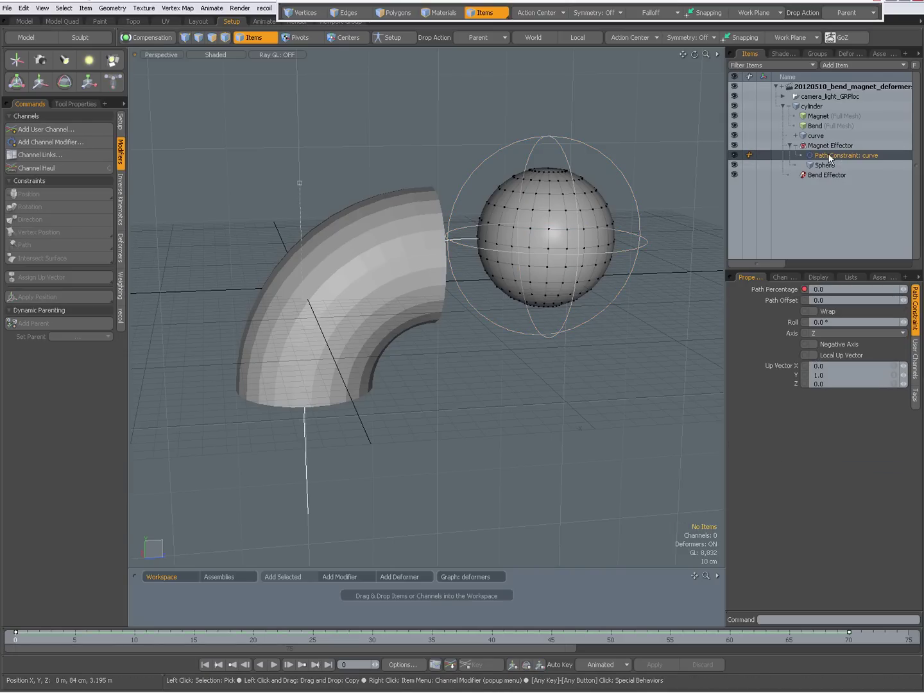
shift+click(307, 448)
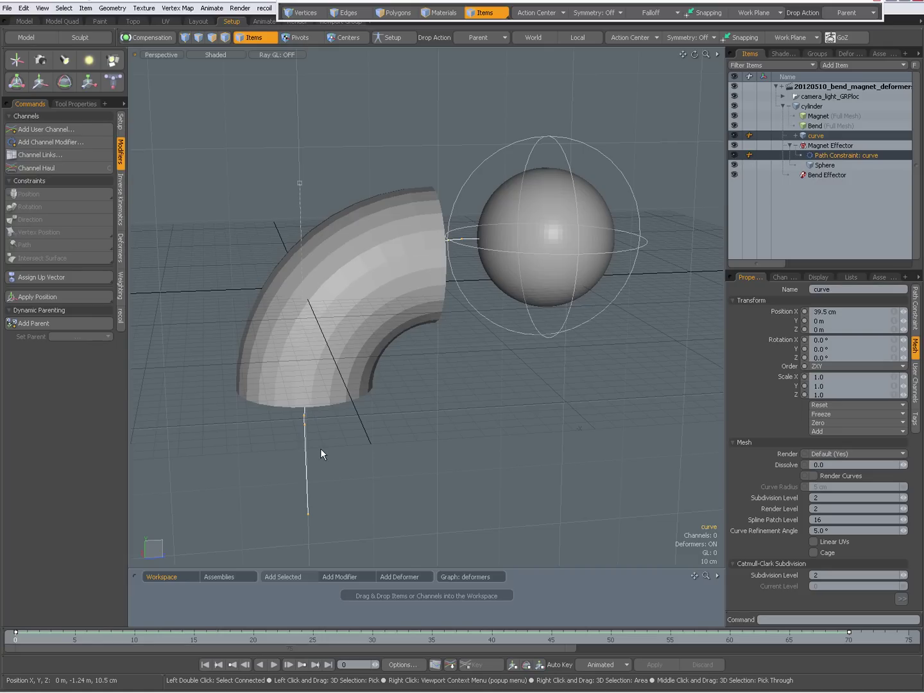
Select the path constraint on its own and scrub the timeline to examine its animated Path Percentage
click(828, 155)
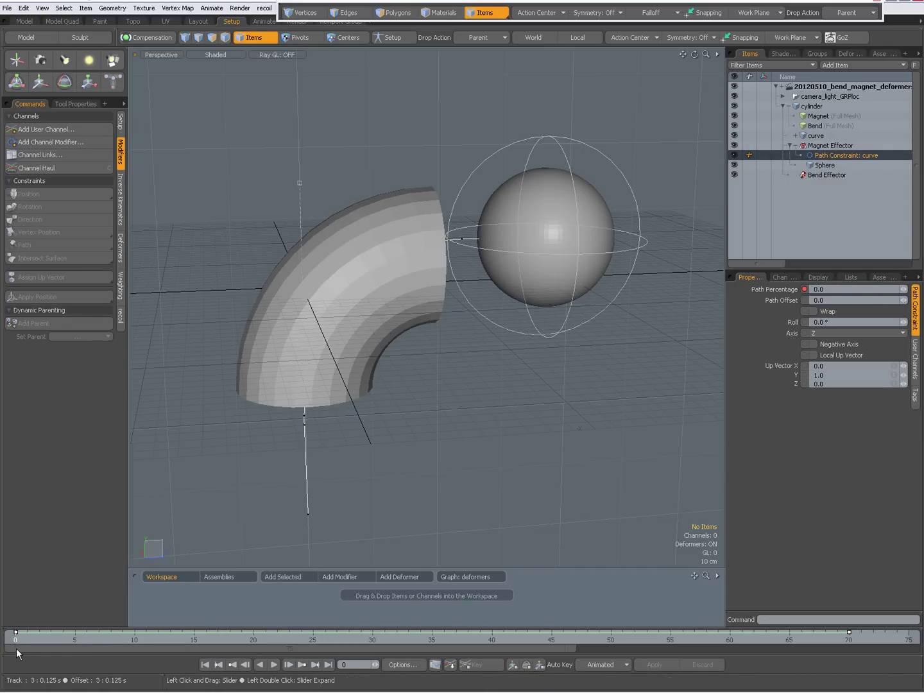
drag(17, 632, 254, 632)
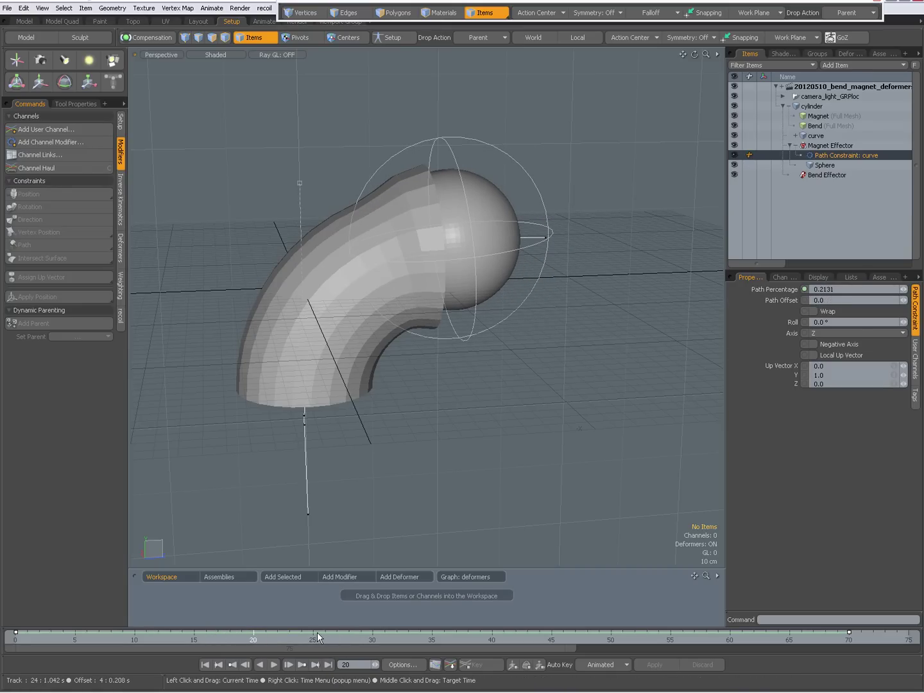
mouse_move(257, 636)
mouse_down()
mouse_move(765, 636)
mouse_move(582, 603)
mouse_move(24, 536)
mouse_up()
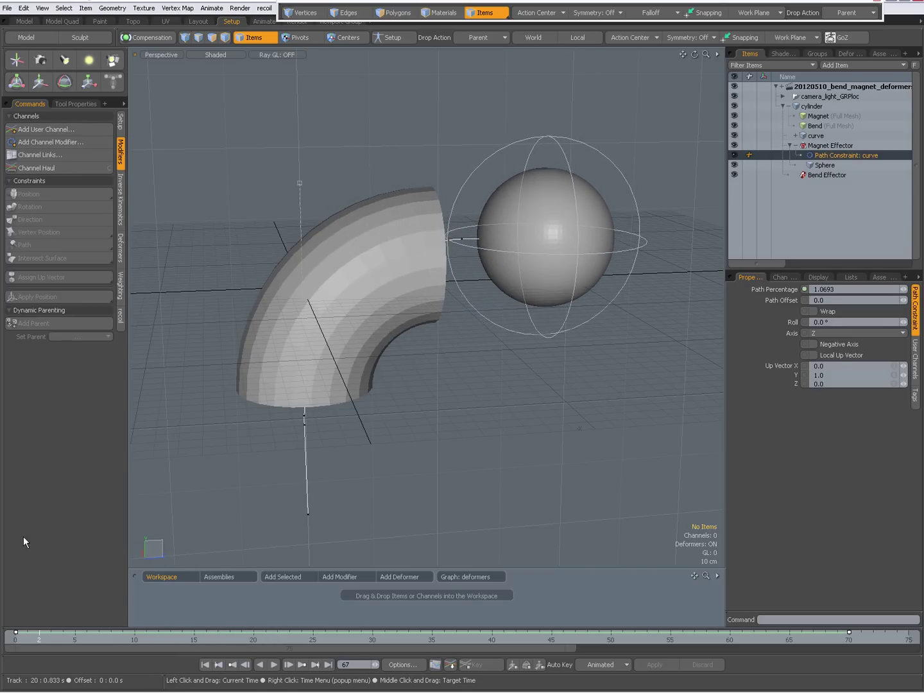
Play the animation while facing the cylinder's open end, and return to frame 0
alt+drag(505, 331, 392, 333)
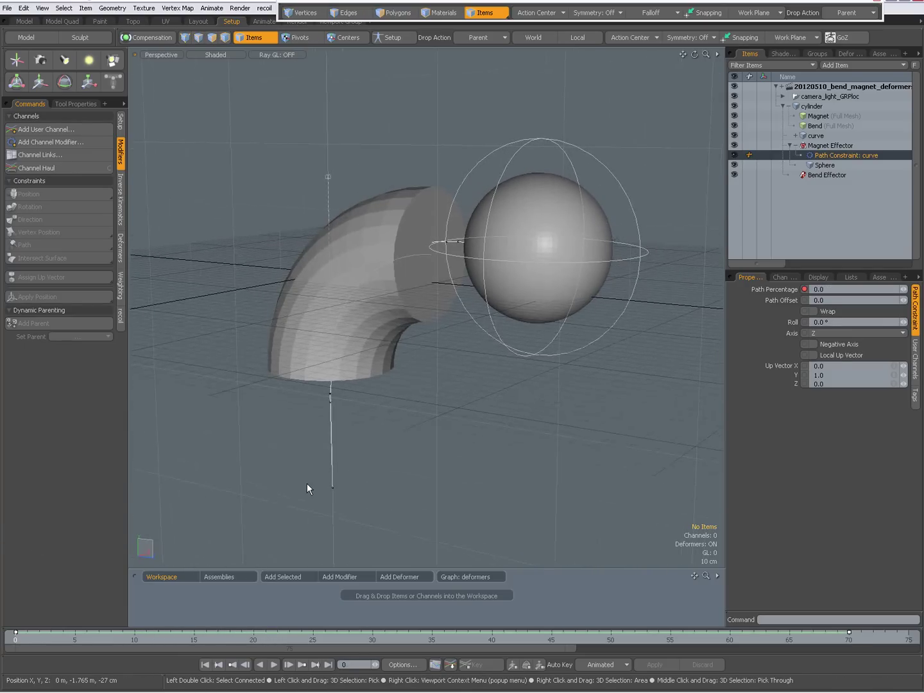
click(273, 666)
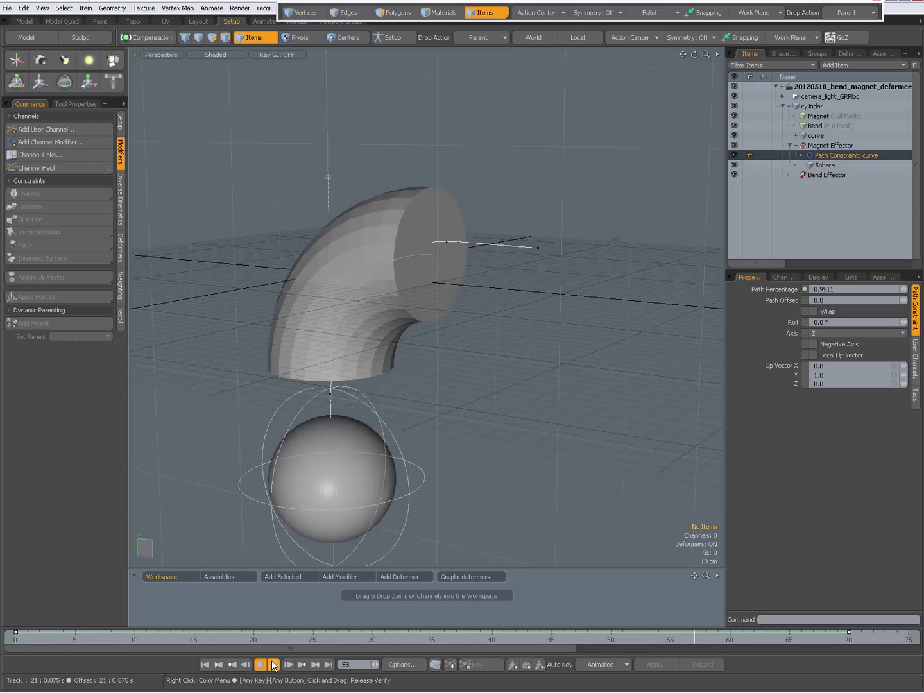
click(274, 664)
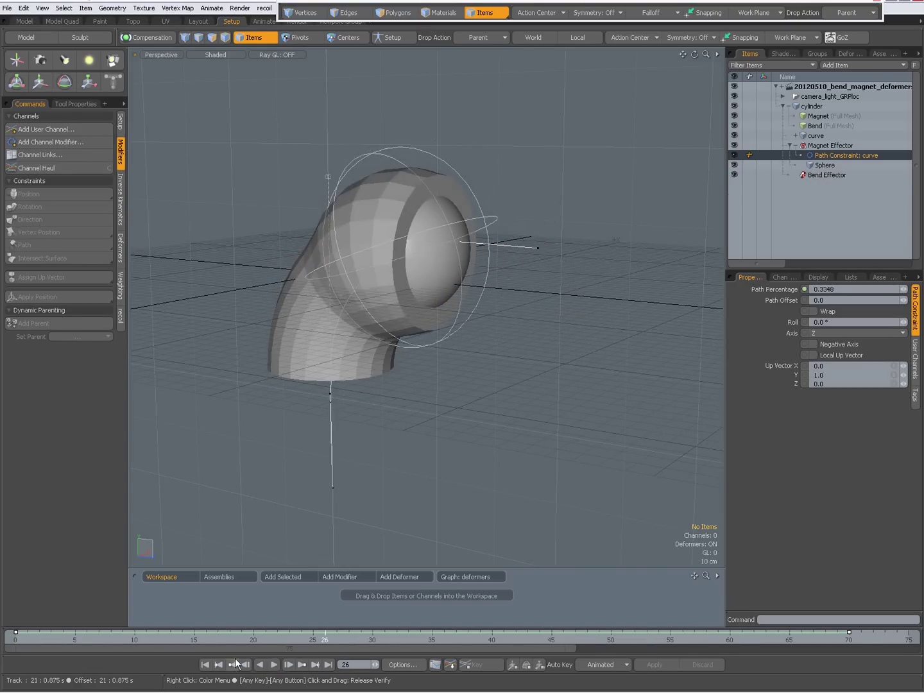
click(203, 665)
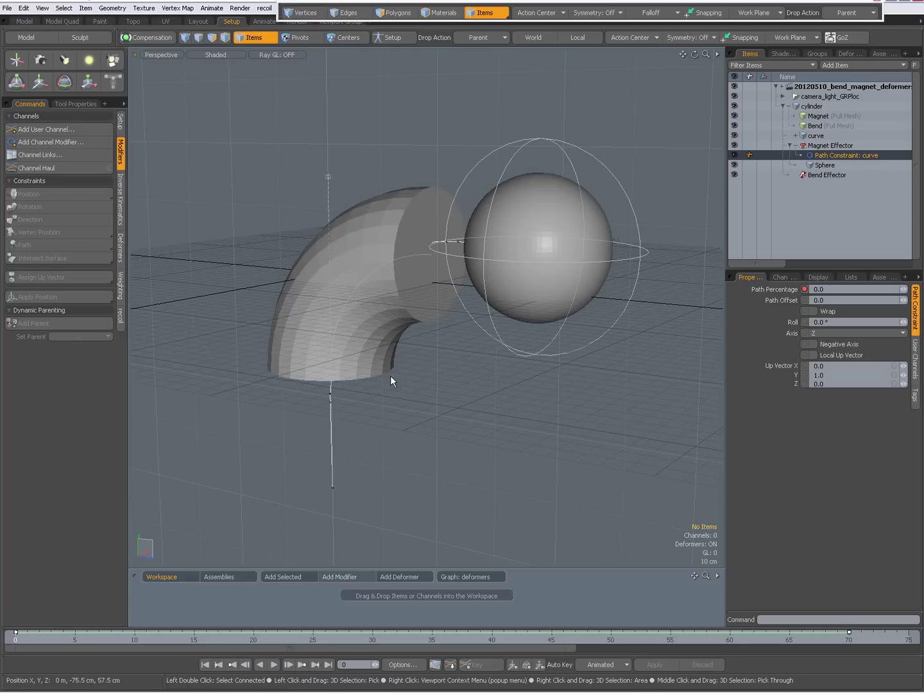
Select the cylinder, the Magnet Effector and the curve in turn to review how they relate
click(369, 349)
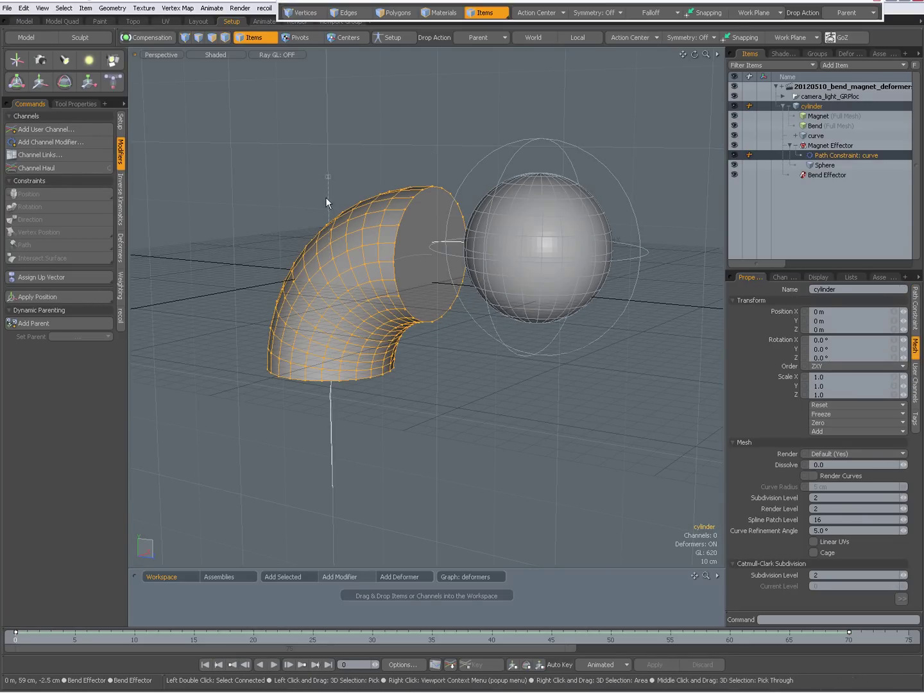
click(533, 139)
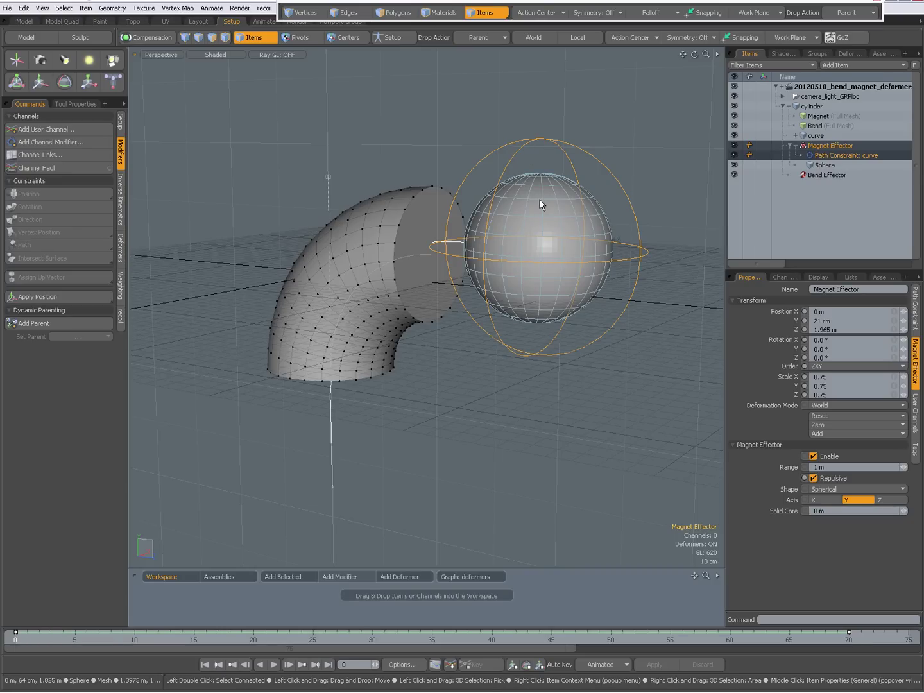
click(541, 130)
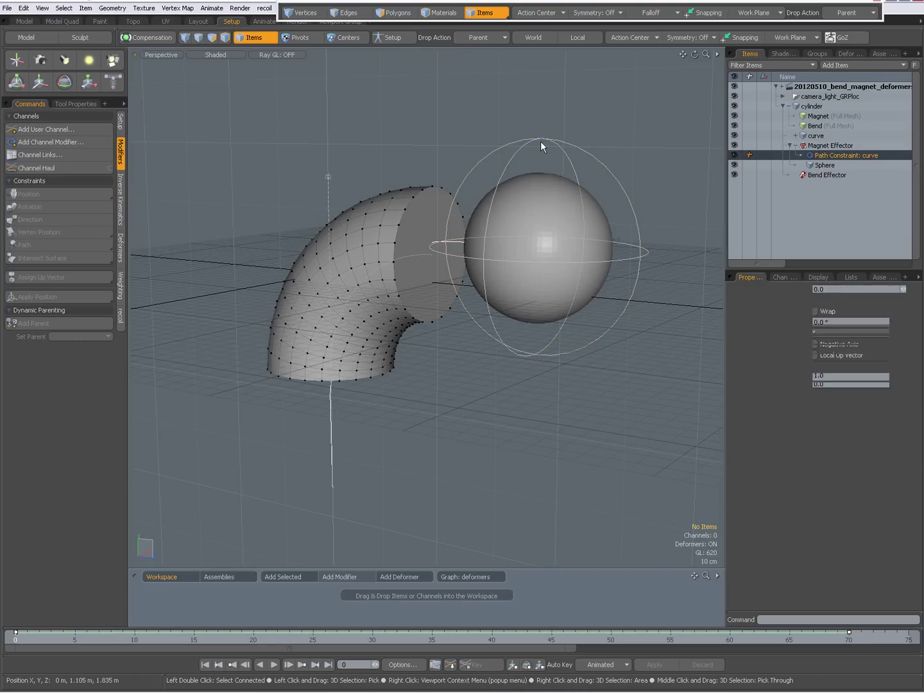
click(332, 414)
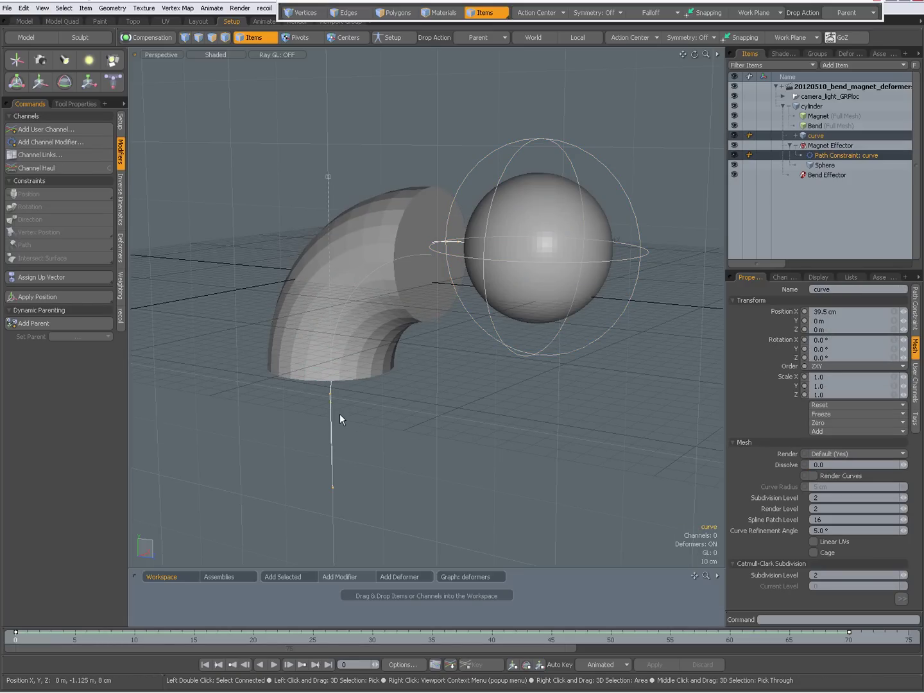
Select only the path constraint and scrub the timeline to frame 55 to follow the sphere through the cylinder
click(843, 154)
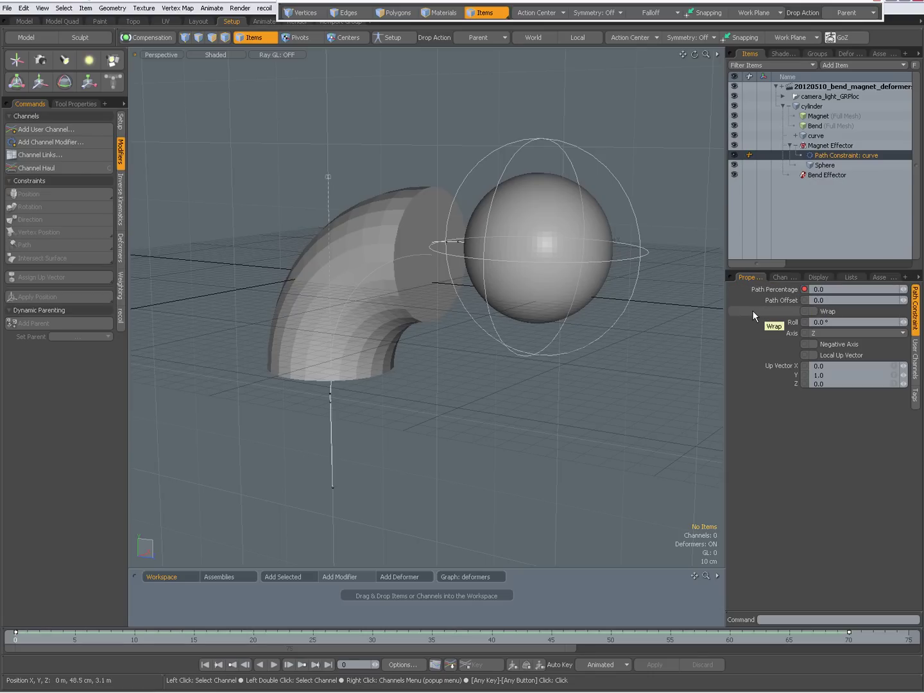
alt+drag(460, 361, 488, 397)
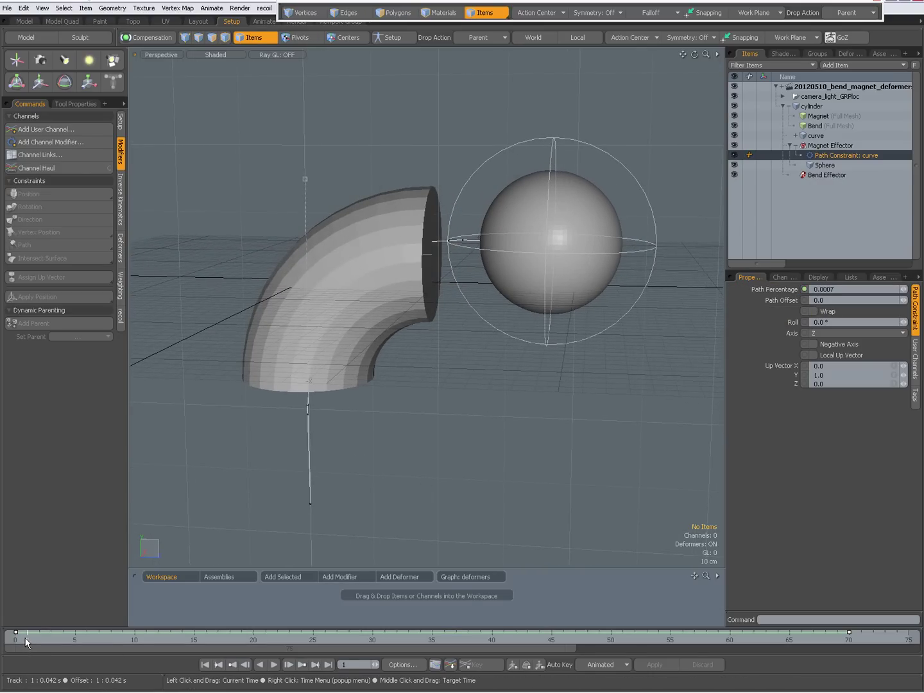
drag(25, 639, 252, 644)
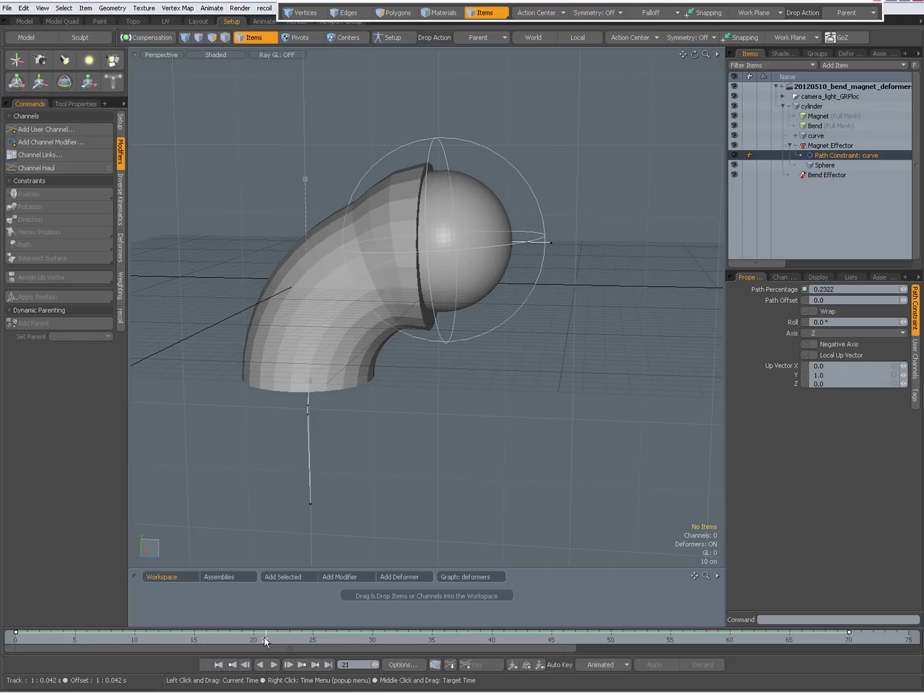
mouse_move(263, 636)
mouse_down()
mouse_move(575, 640)
mouse_move(665, 621)
mouse_up()
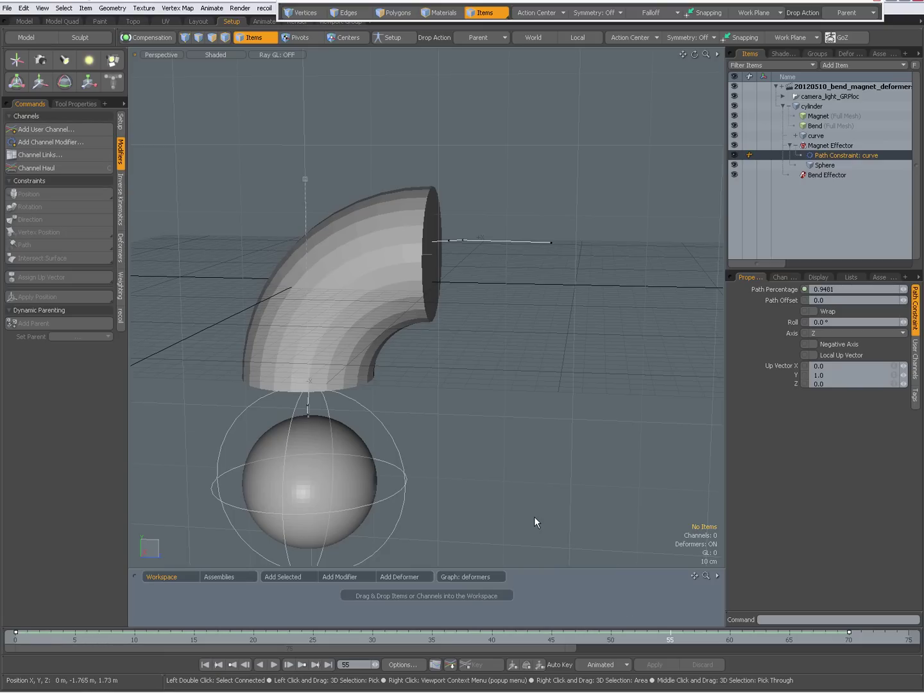